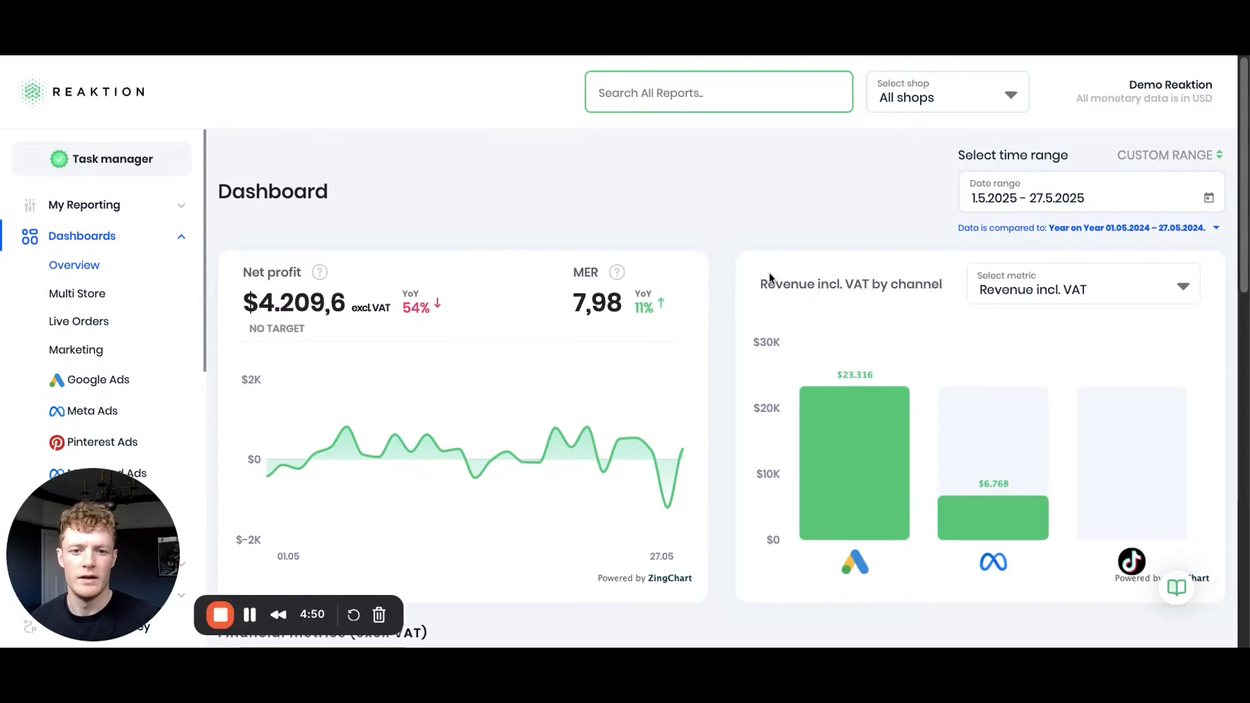
Step: Review the financial metrics on the dashboard overview, from gross sales through gross profit and ad spend to net profit
scroll(775, 274, "down", 6)
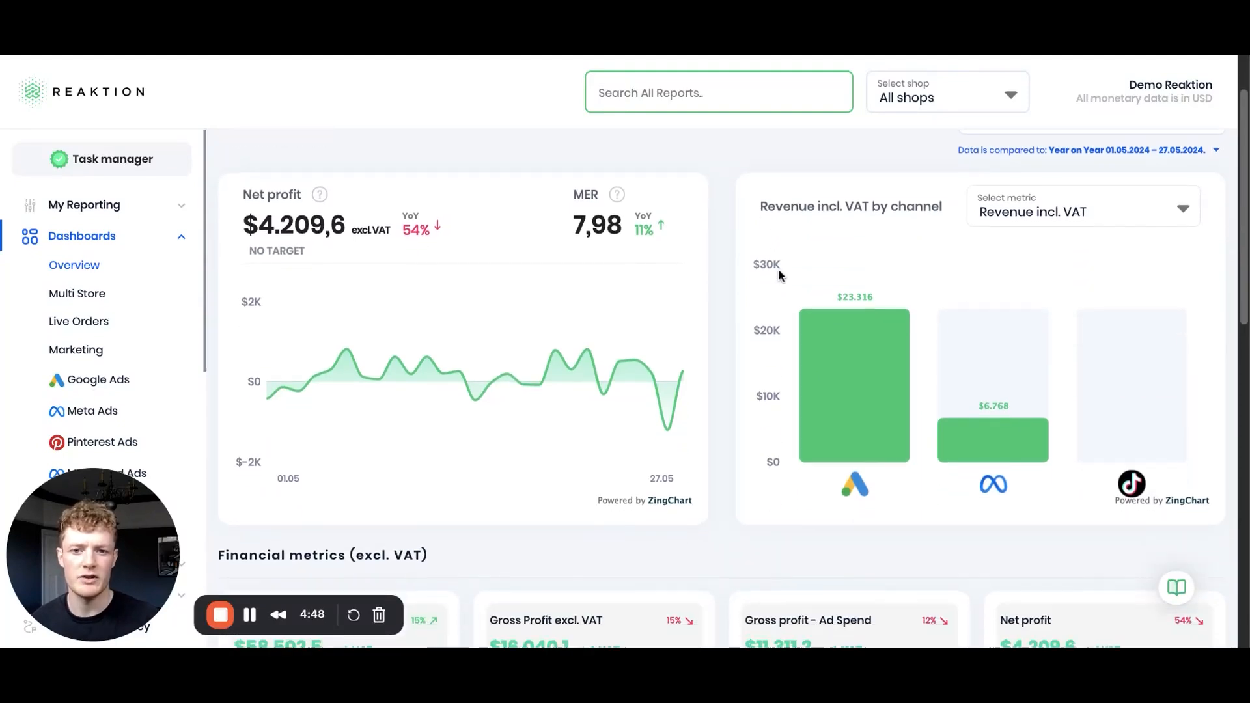
scroll(788, 281, "down", 5)
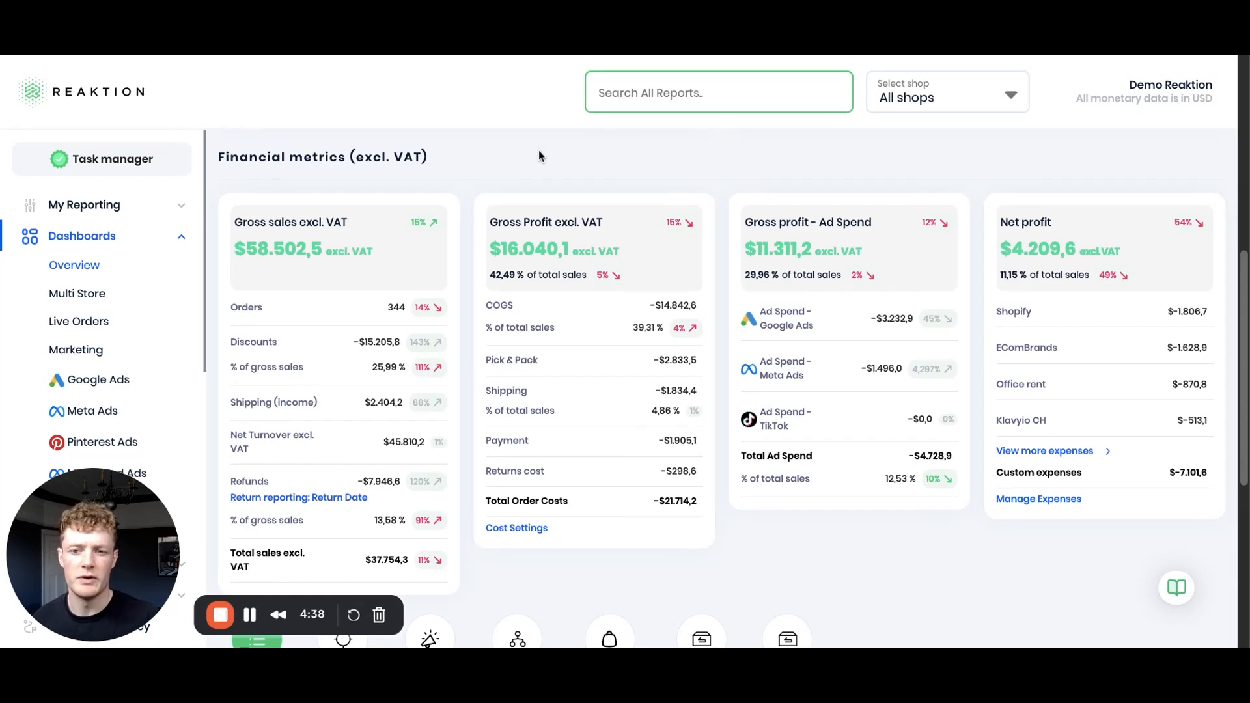
scroll(538, 153, "down", 1)
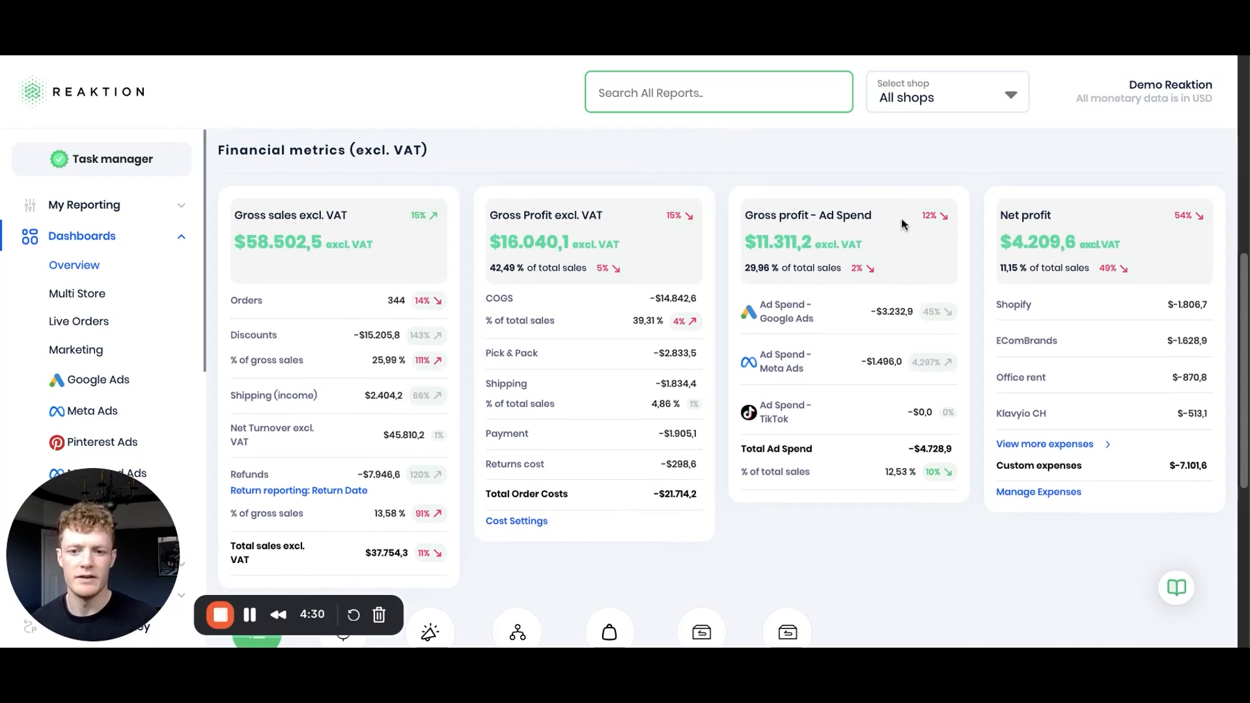
mouse_move(610, 220)
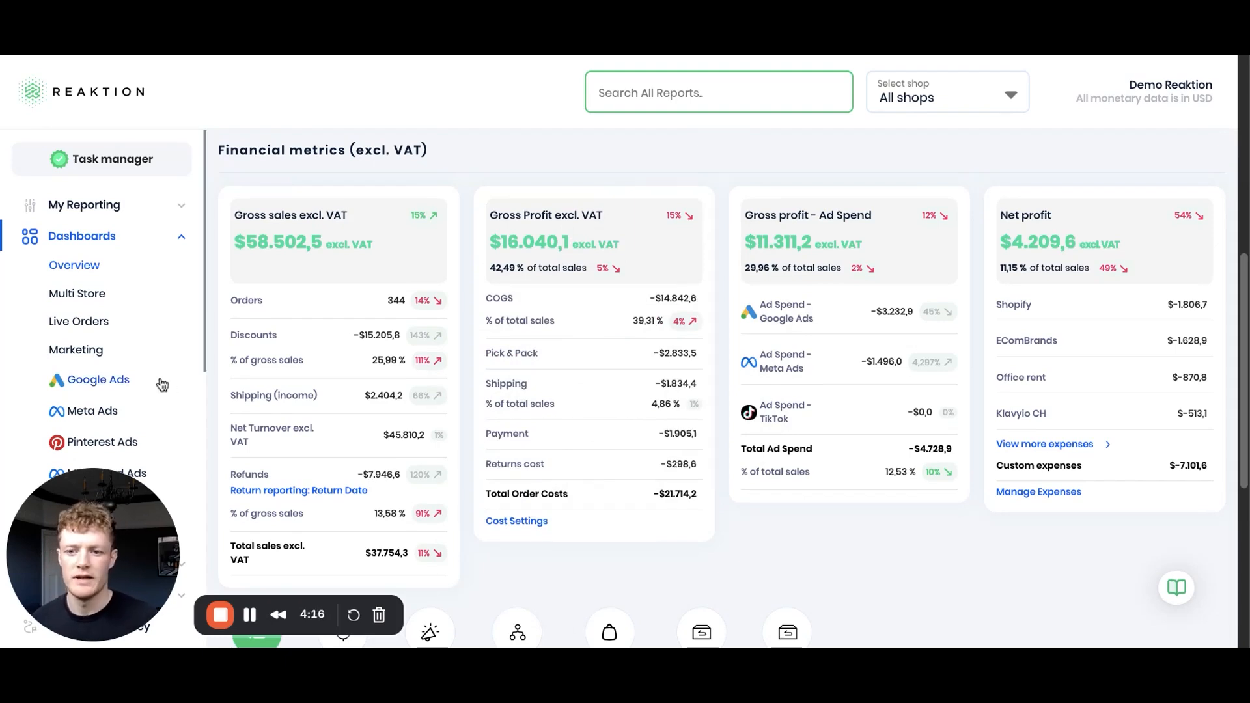
Step: Open the Cost Settings page from the Setup section
scroll(162, 385, "down", 6)
scroll(164, 387, "down", 3)
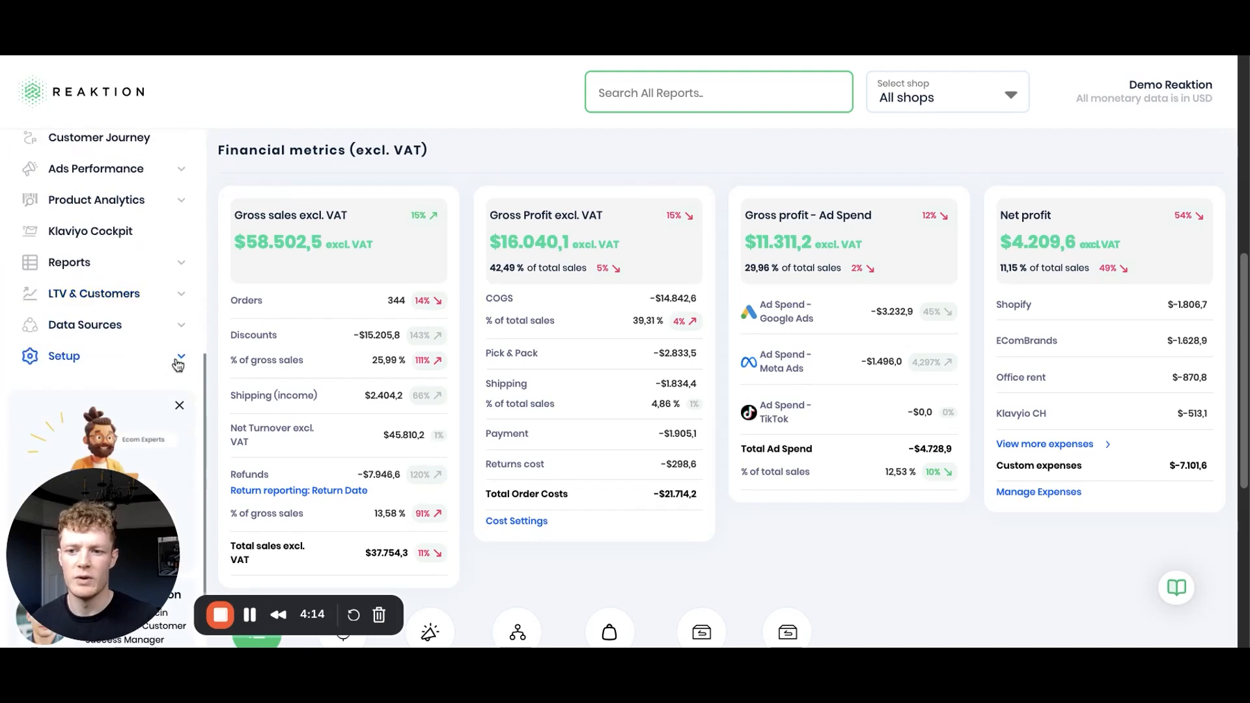
left_click(182, 360)
scroll(166, 365, "down", 2)
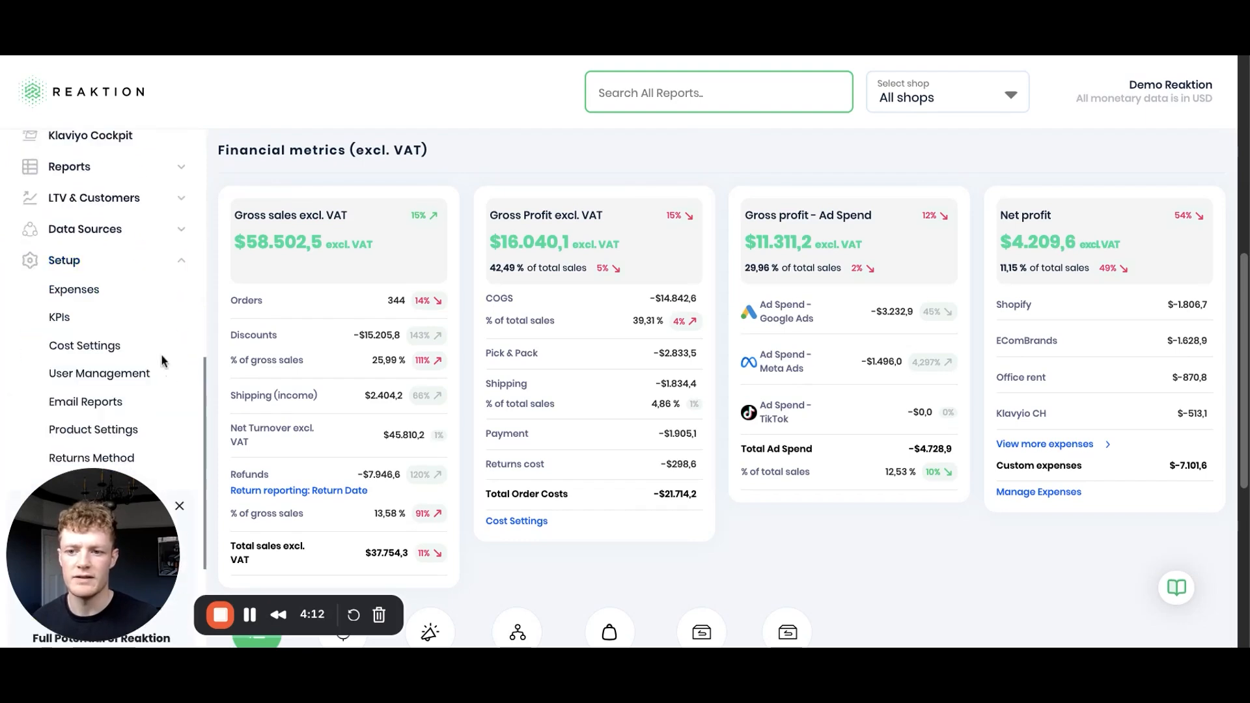
left_click(101, 346)
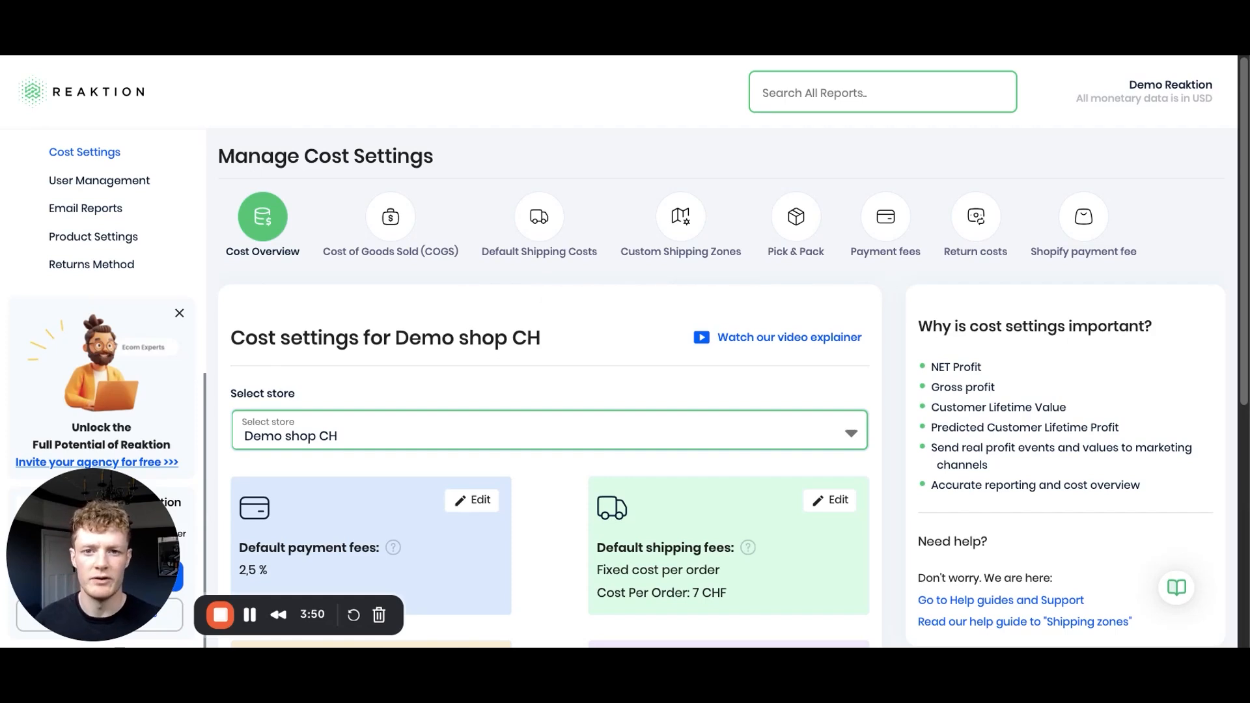
Step: Open the Cost of Goods Sold settings for Demo shop CH and review the default percentage, manual COGS and XML feed options
left_click(392, 220)
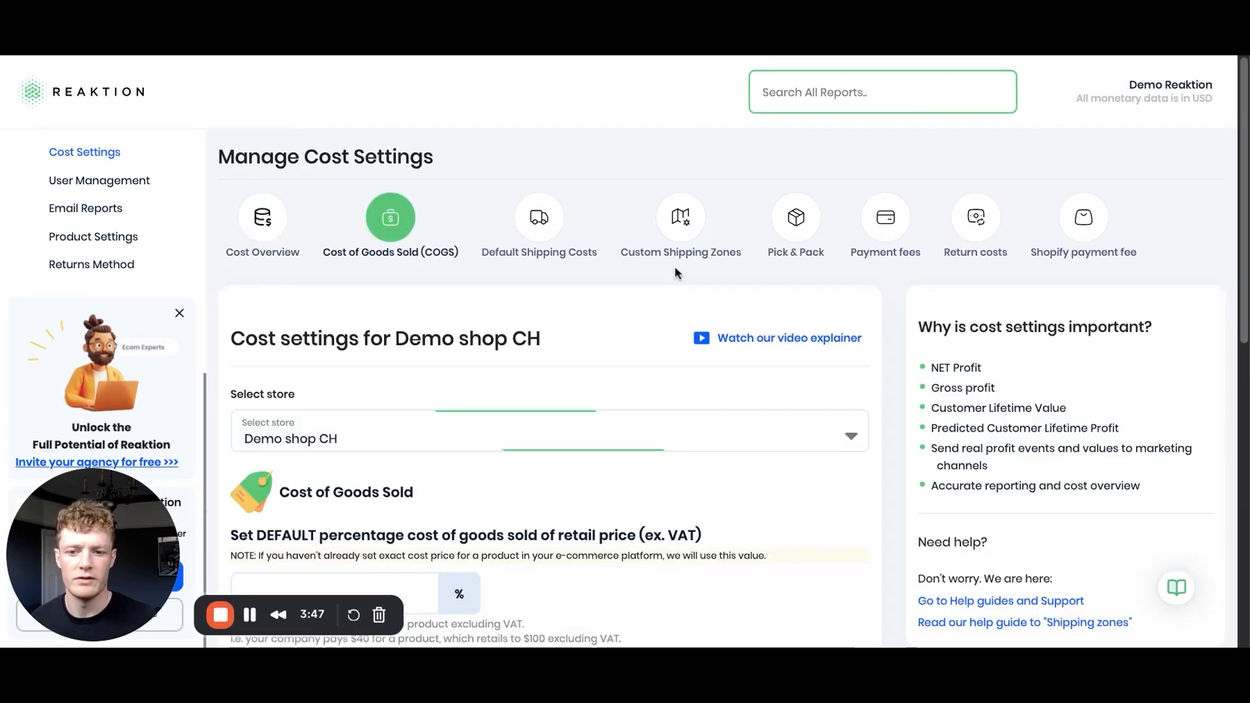
scroll(751, 405, "down", 1)
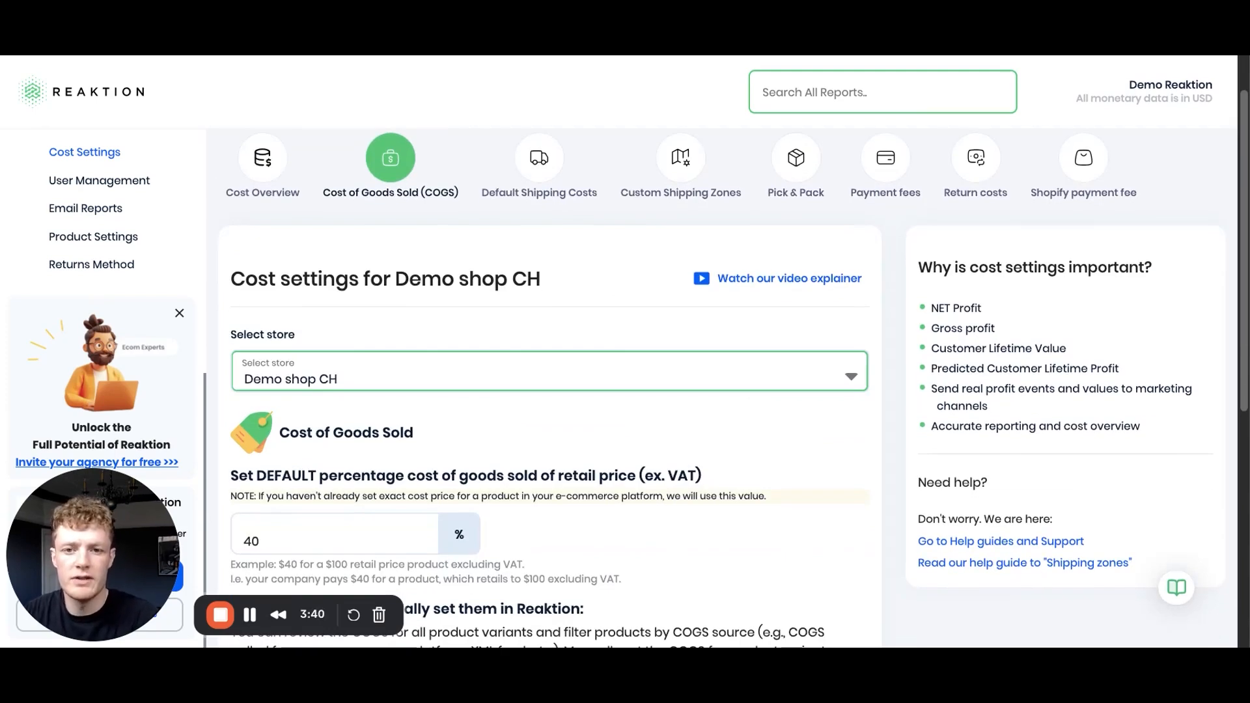
scroll(756, 442, "down", 1)
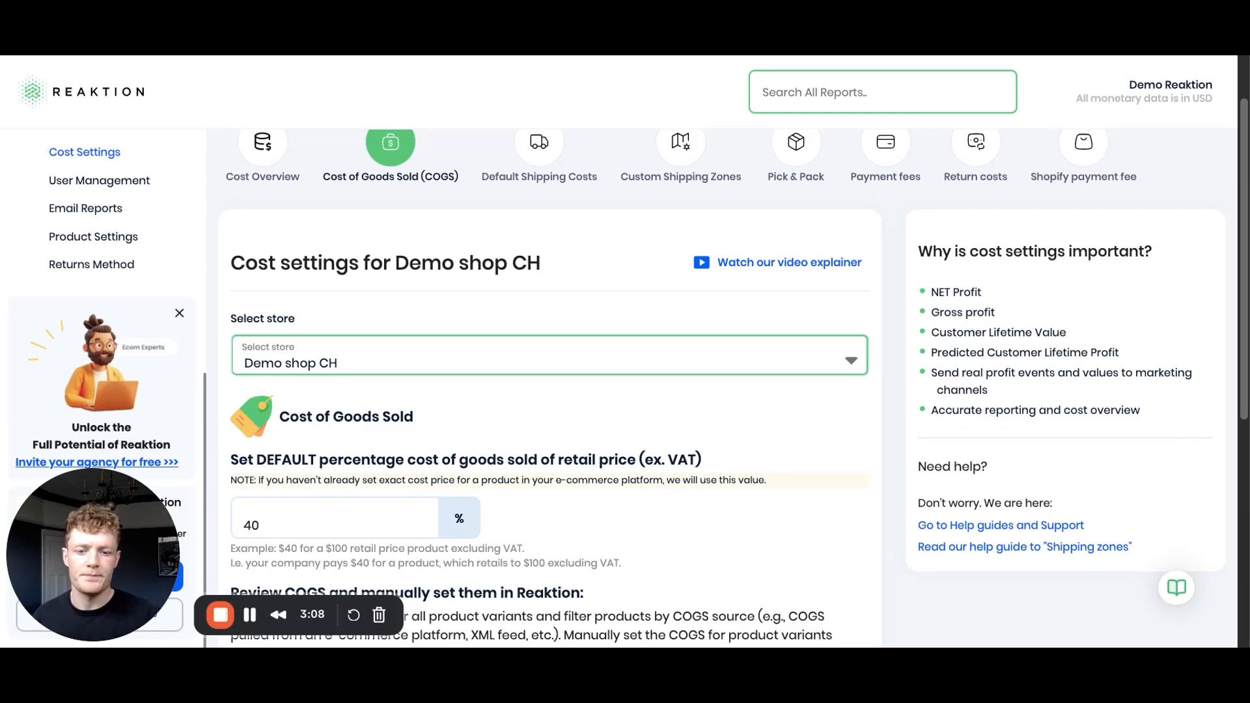
scroll(741, 392, "down", 3)
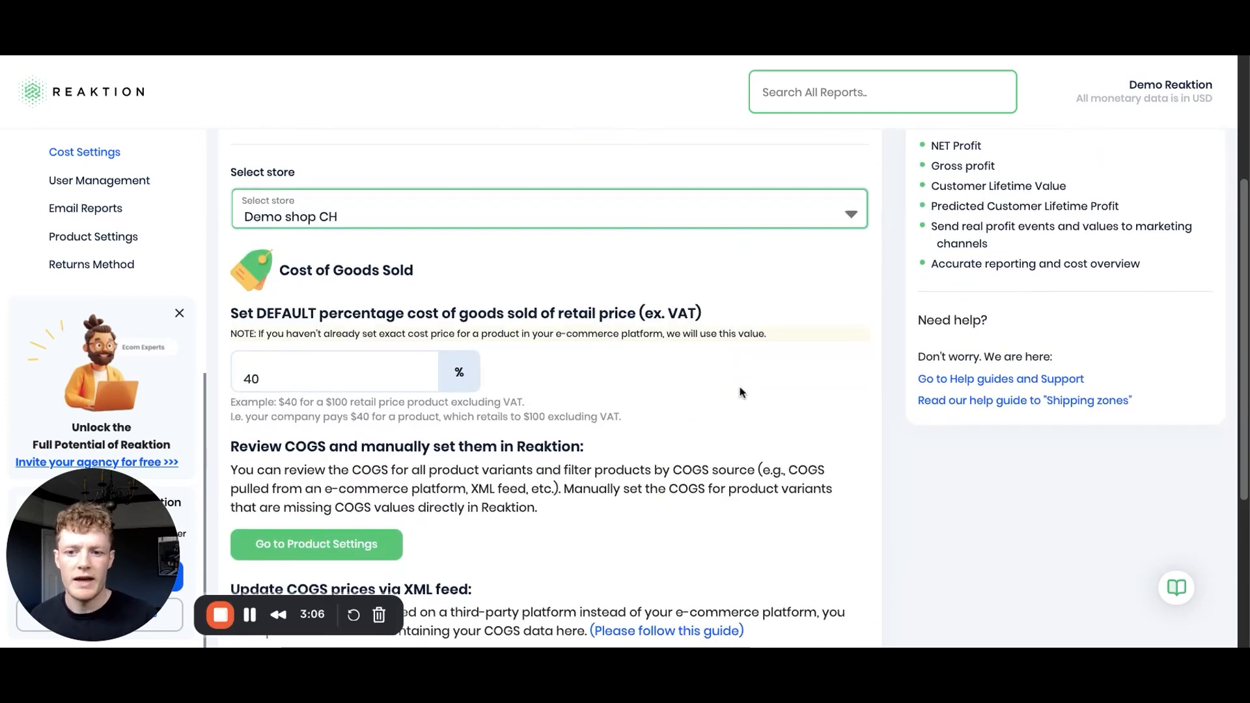
scroll(728, 369, "down", 3)
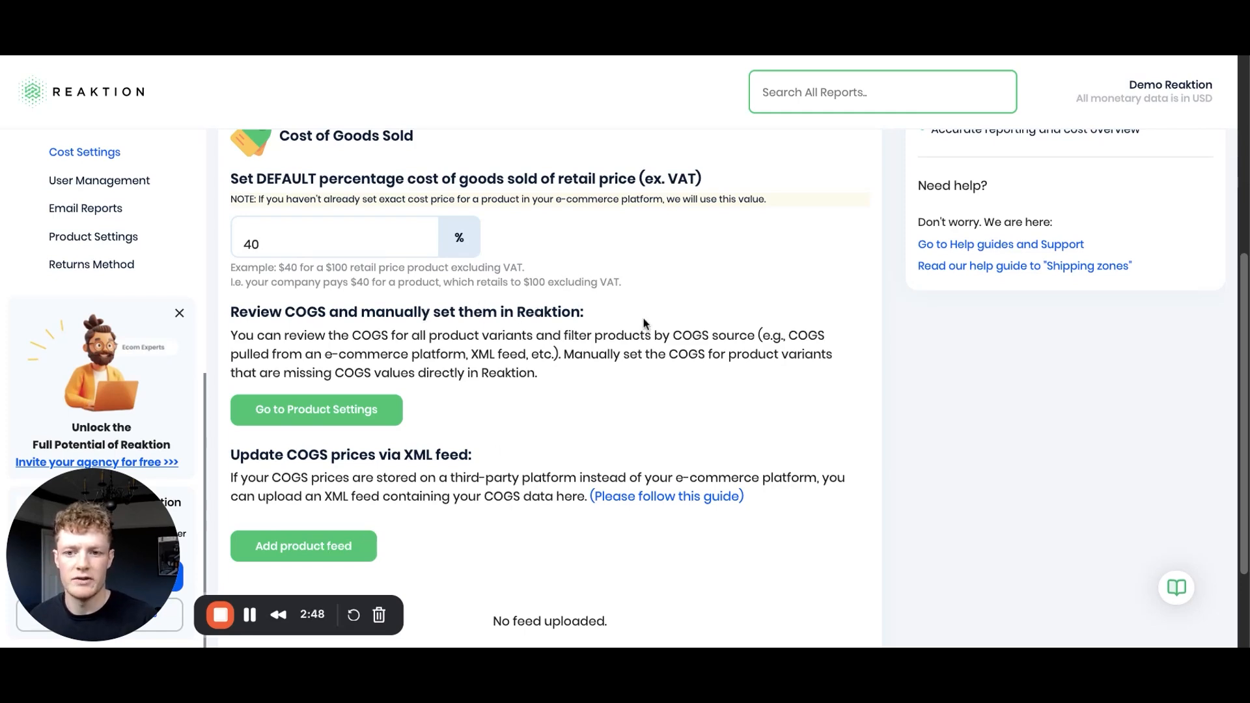
scroll(586, 286, "up", 1)
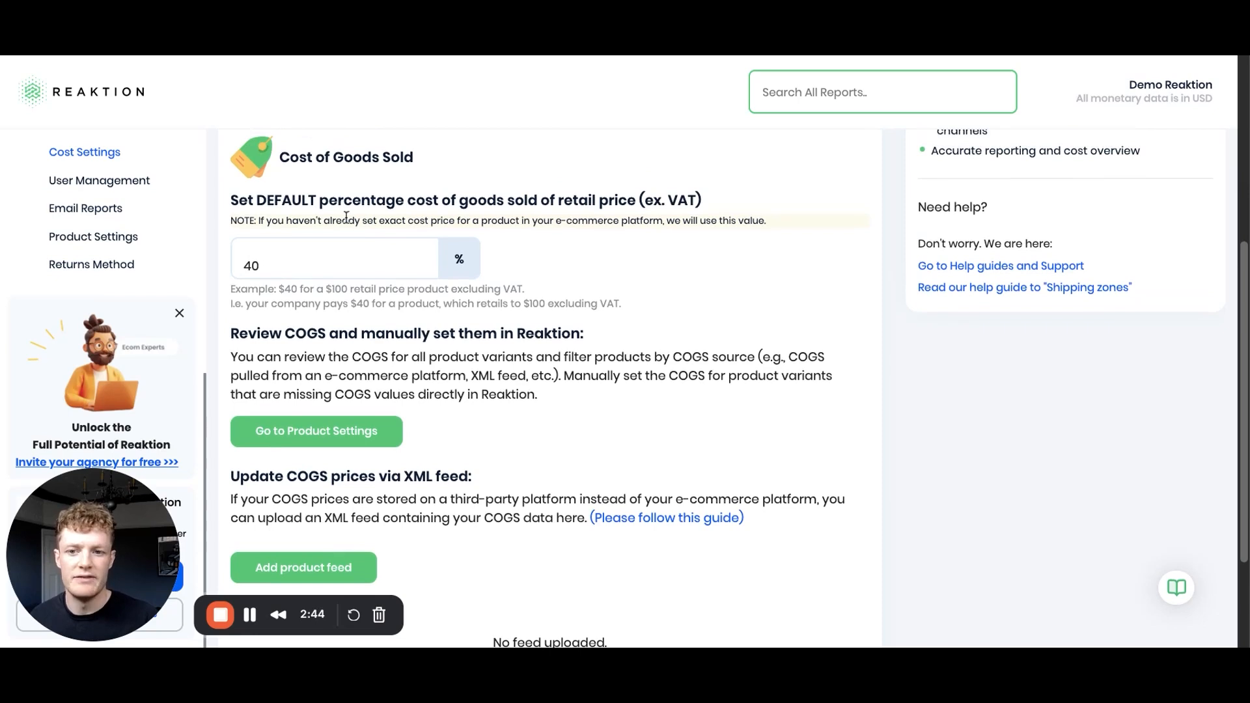
scroll(615, 293, "up", 1)
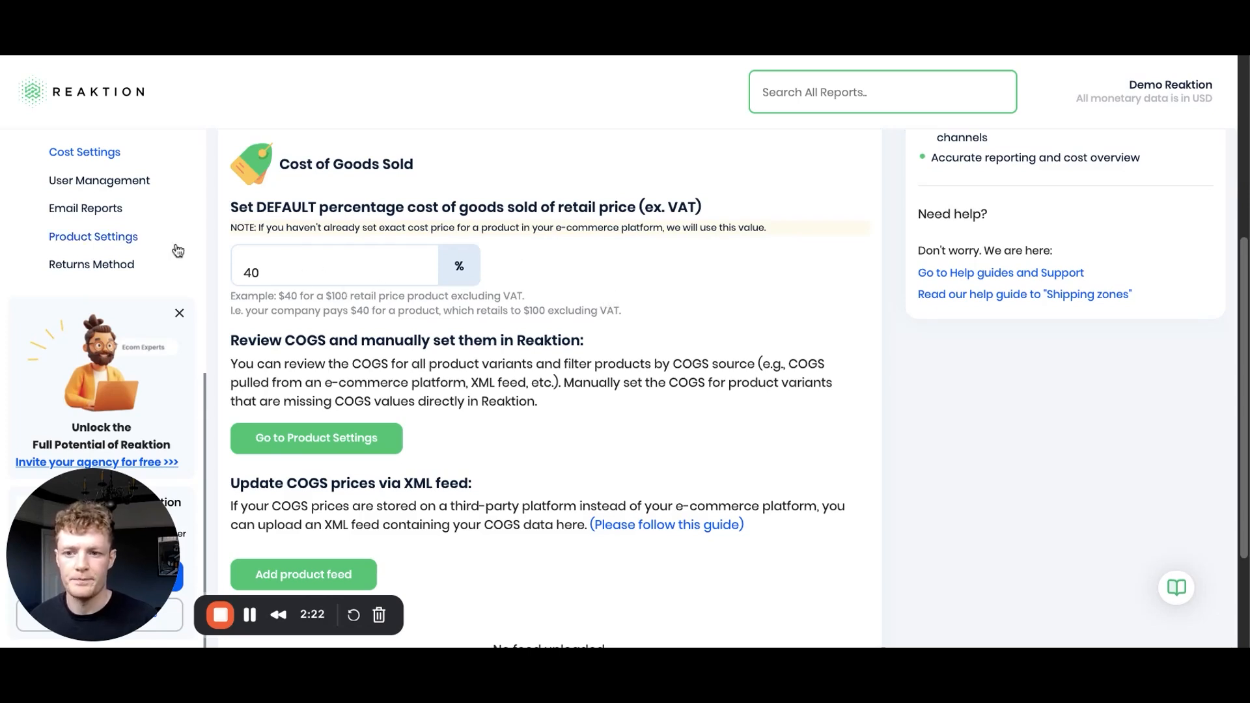
Step: Open Product Settings and examine the variant summary and the product table's cost, profit and margin columns
left_click(128, 237)
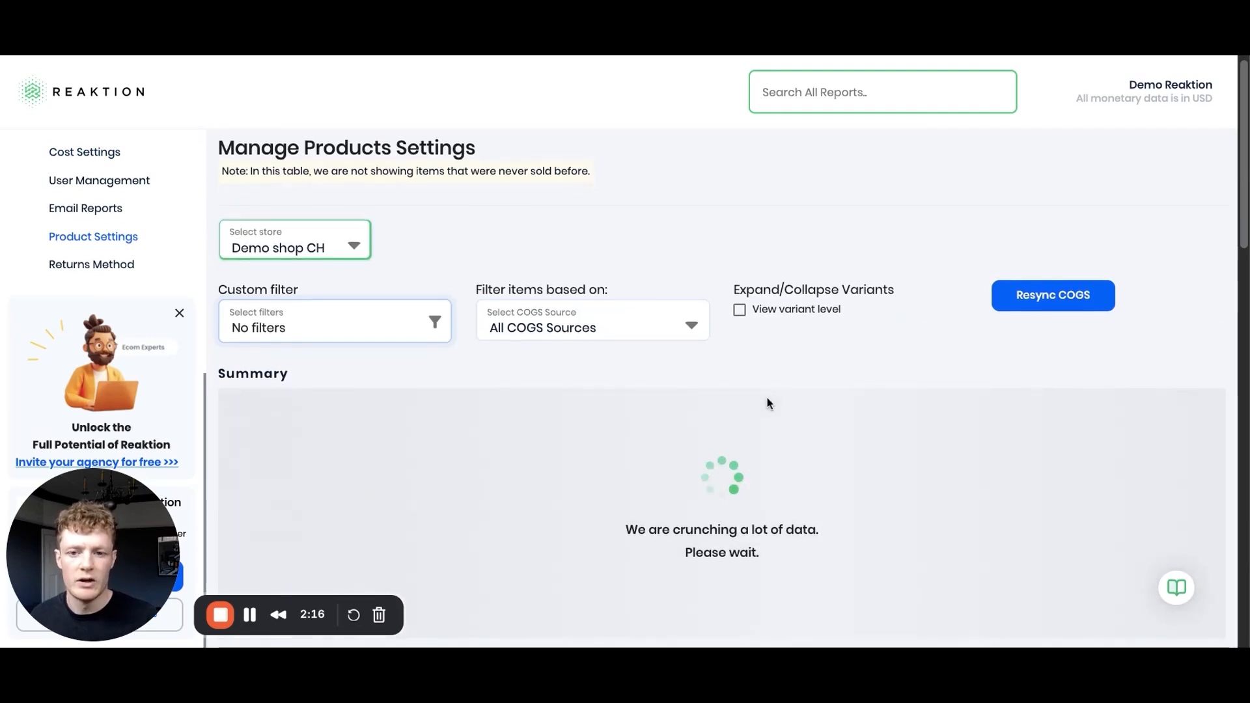
scroll(771, 397, "down", 1)
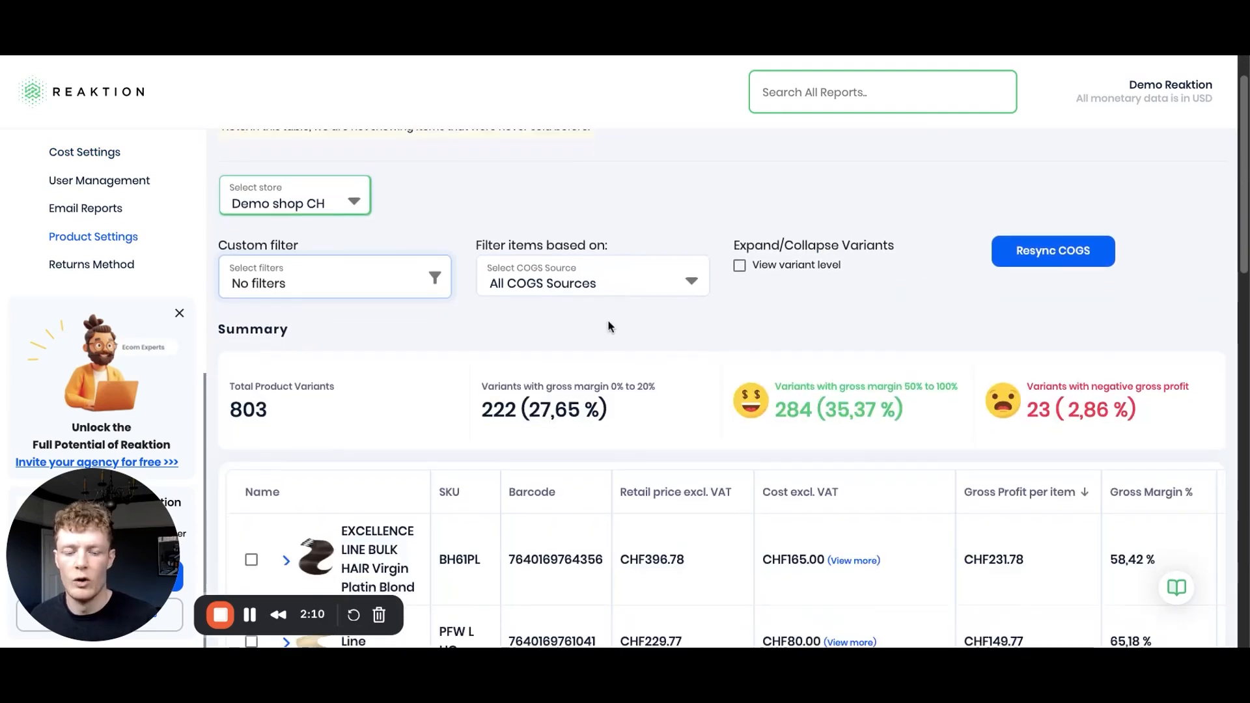
scroll(652, 344, "down", 1)
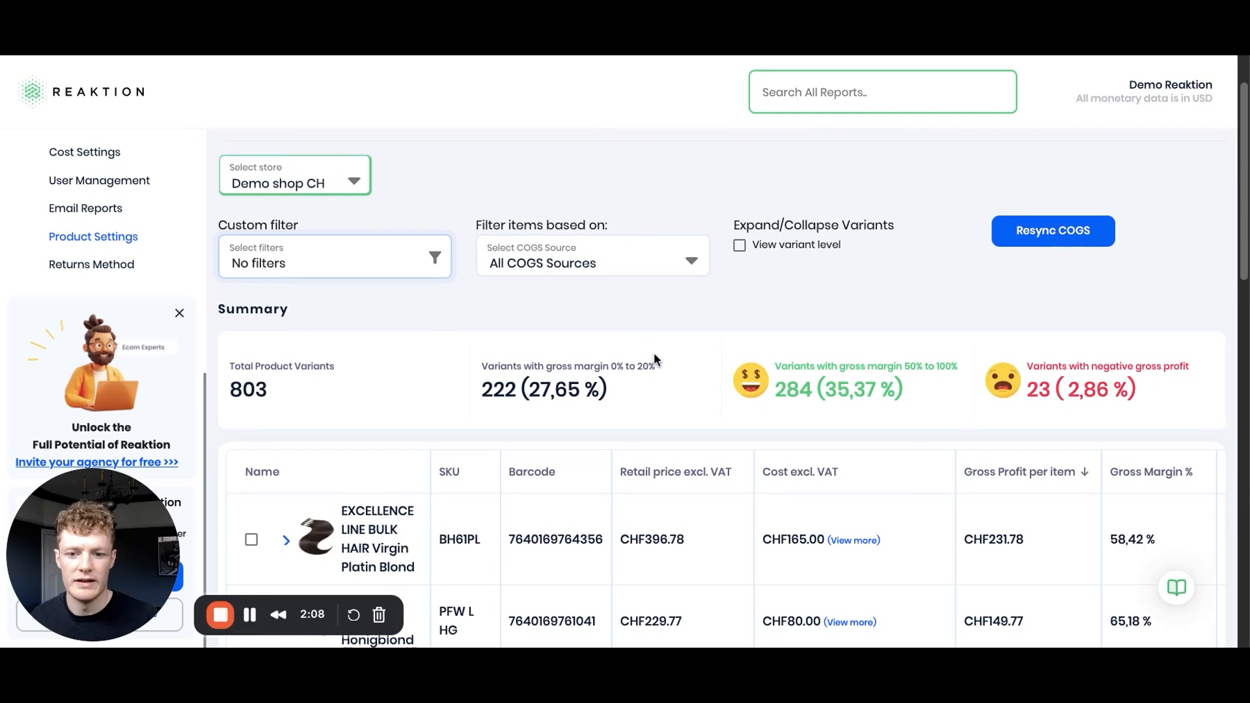
scroll(654, 353, "down", 2)
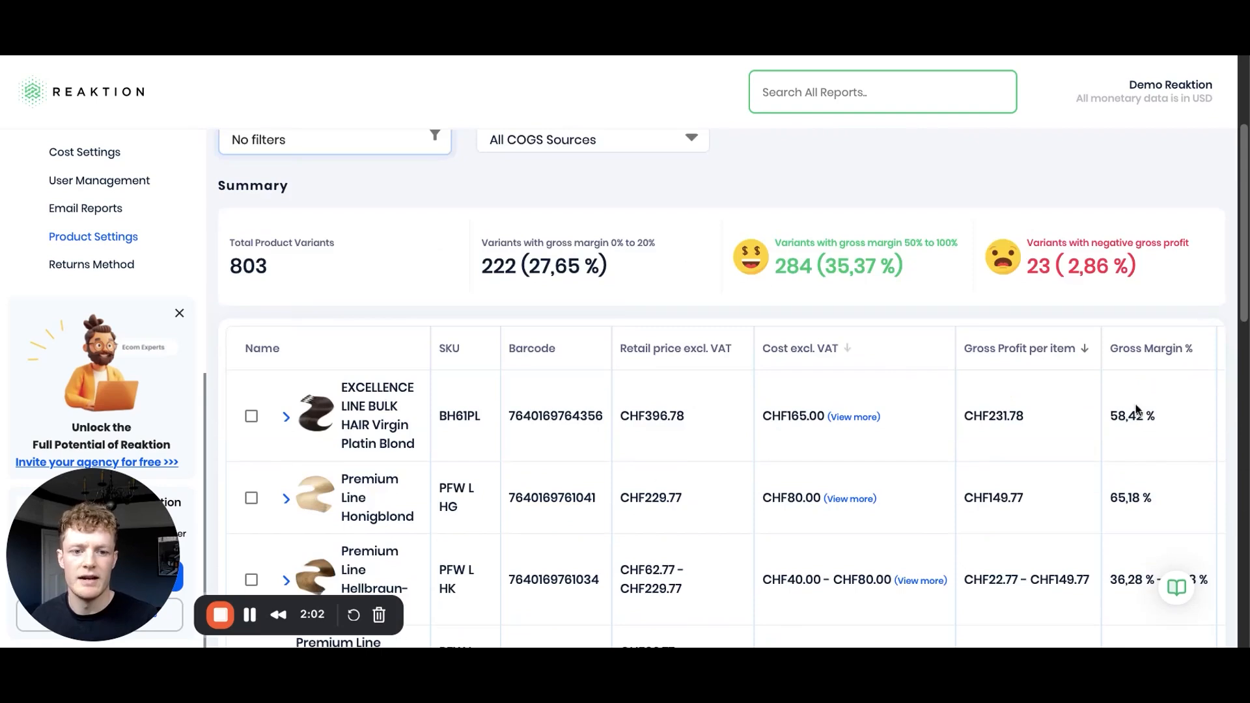
scroll(675, 359, "up", 3)
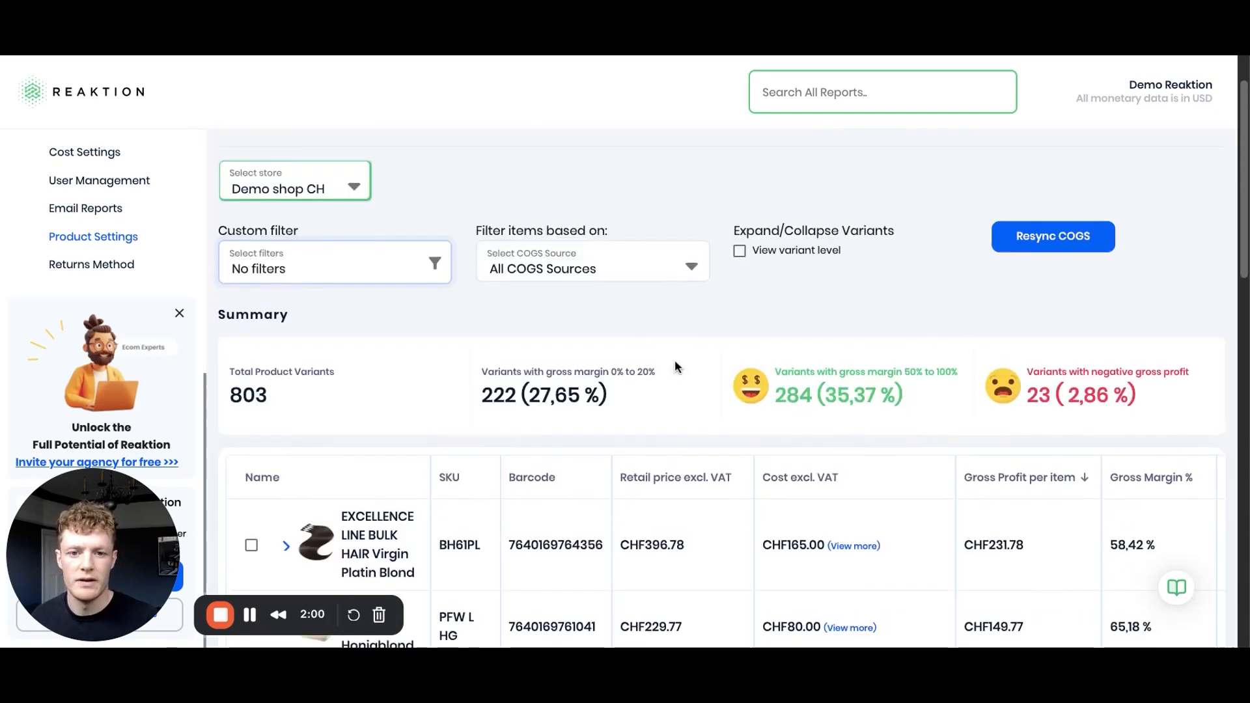
Step: Filter the products by COGS from ecommerce platform and expand the EXCELLENCE LINE BULK HAIR Virgin Platin Blond product to see its variant cost source
left_click(693, 333)
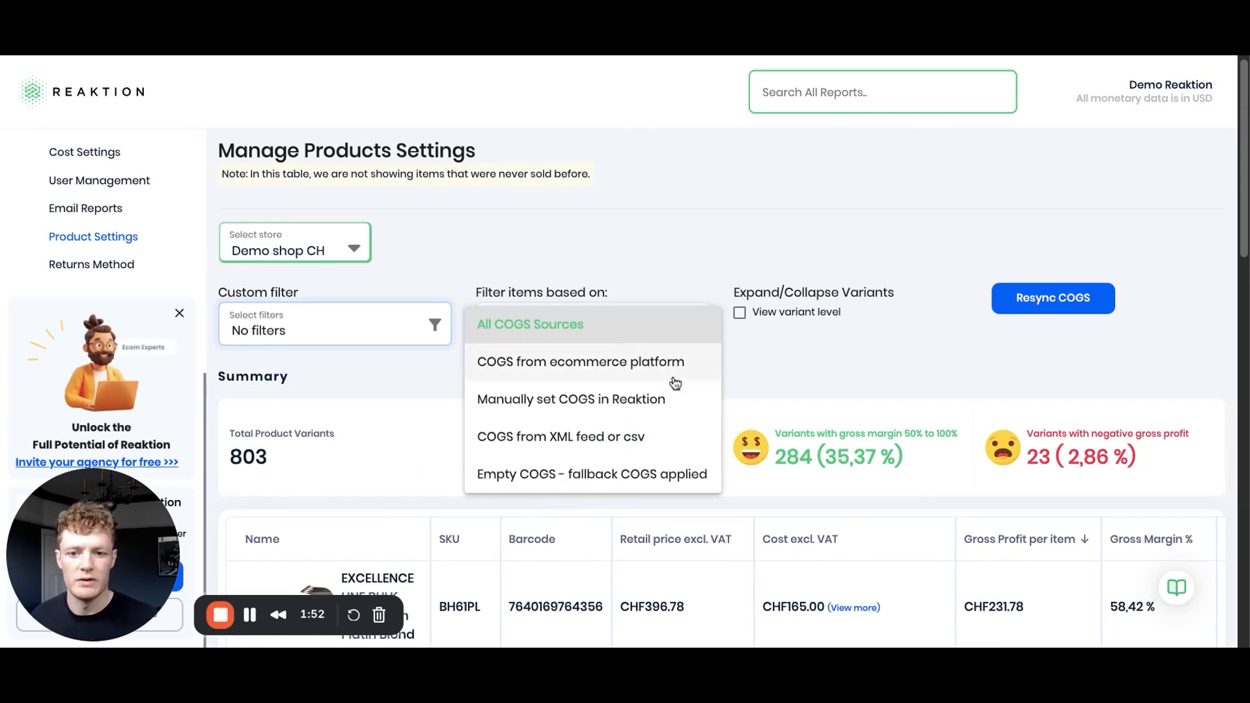
left_click(627, 364)
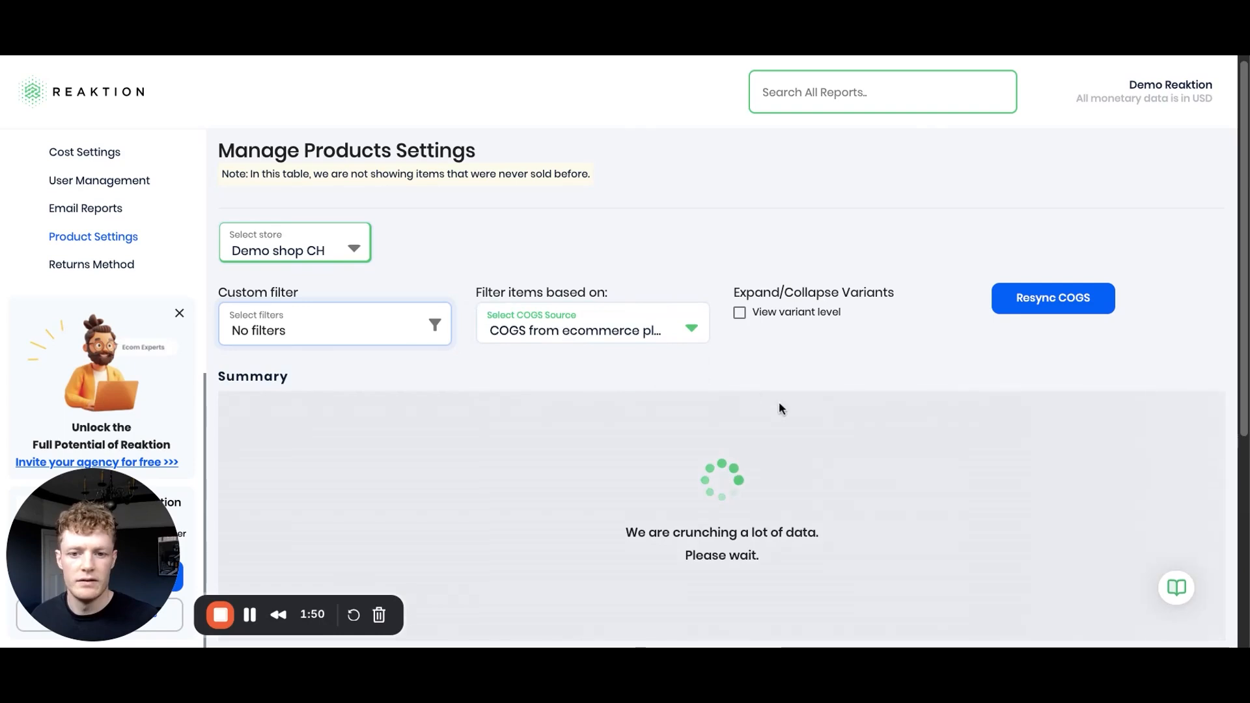
scroll(779, 401, "down", 1)
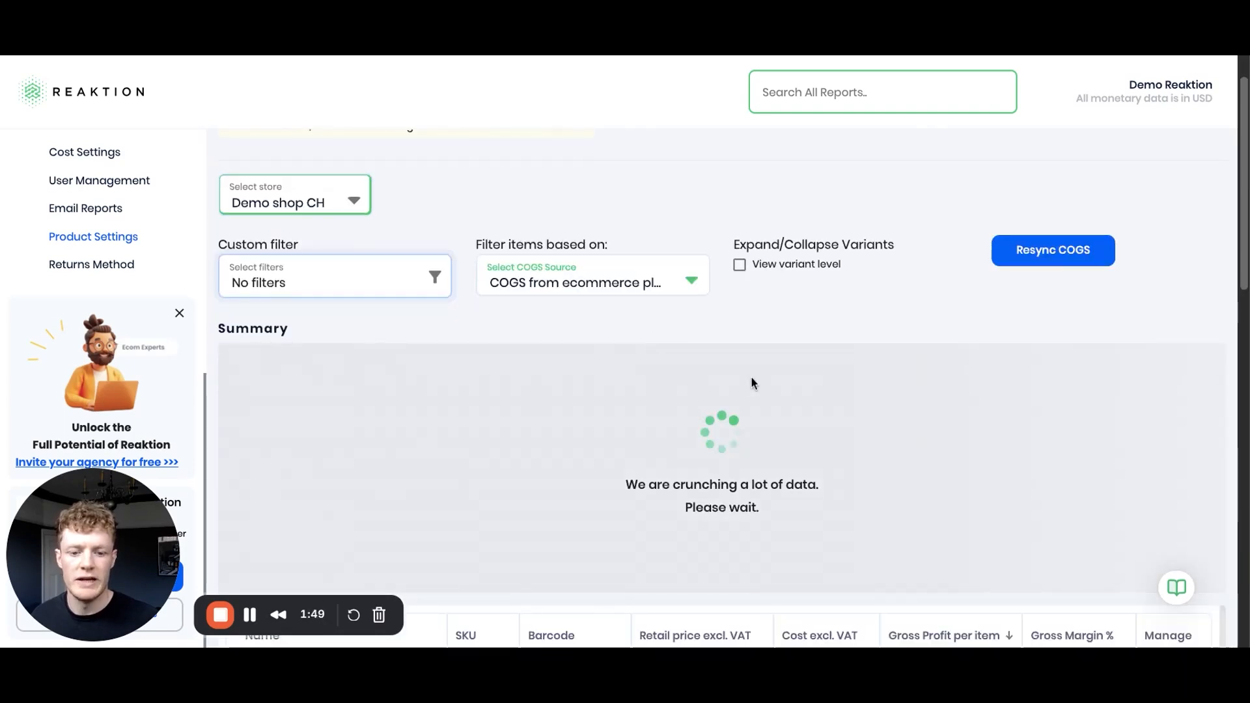
scroll(755, 378, "down", 1)
scroll(757, 384, "down", 2)
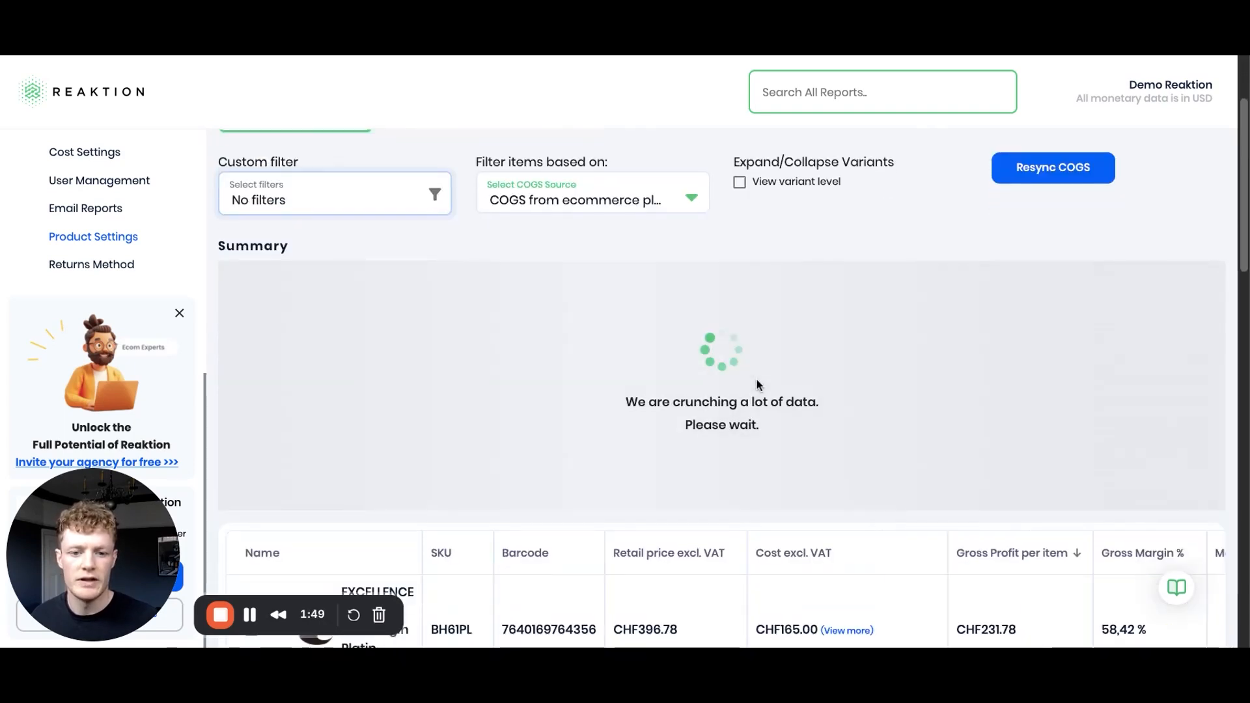
scroll(800, 400, "down", 1)
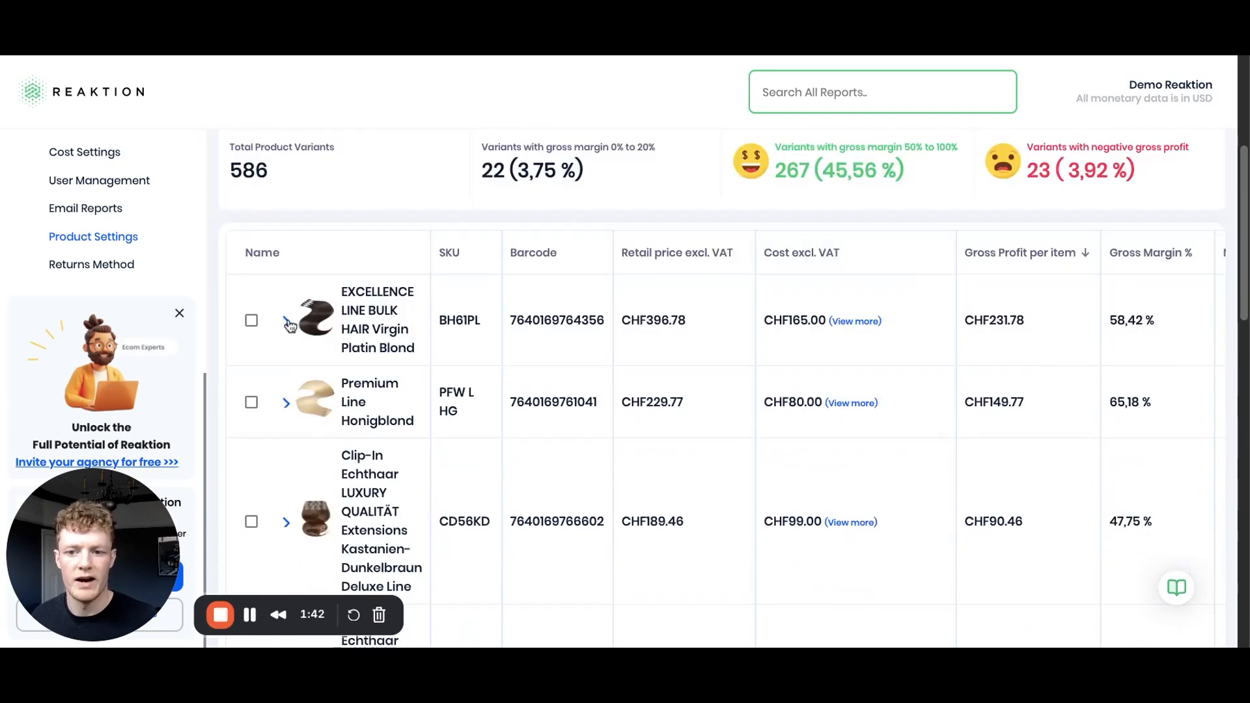
left_click(285, 320)
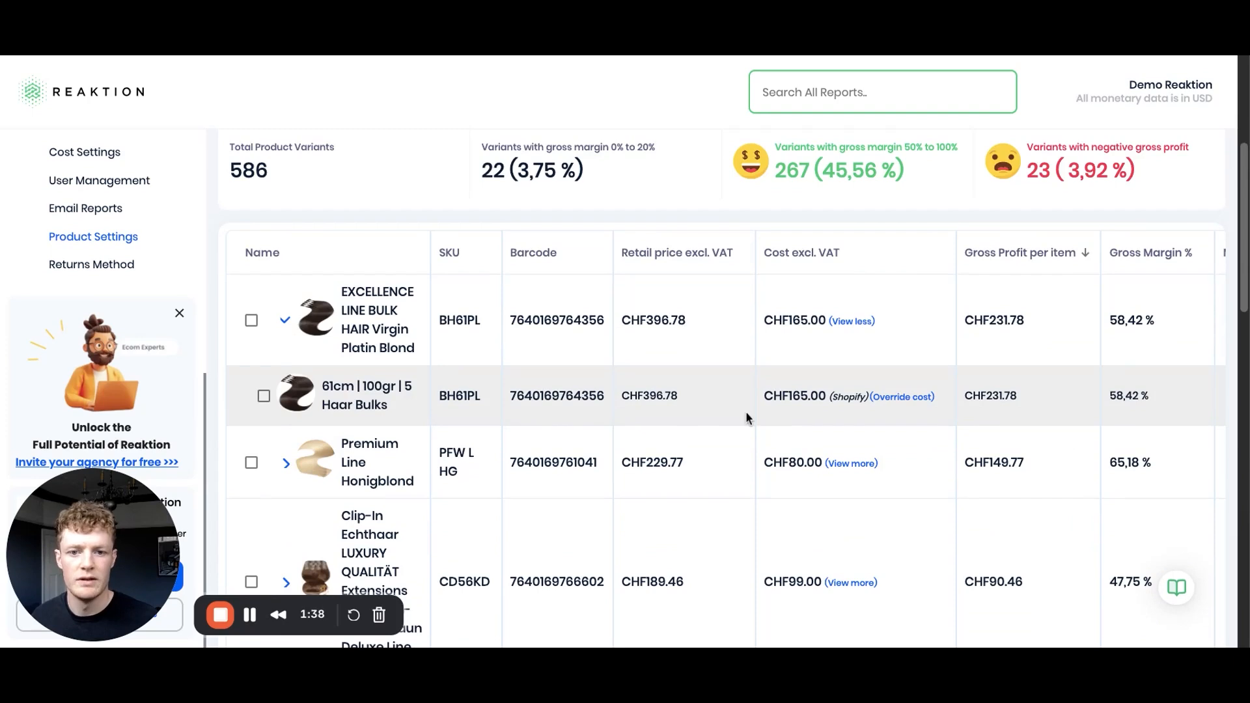
Step: Filter the products by Empty COGS - fallback COGS applied and review their costs and gross margins
scroll(744, 411, "up", 4)
left_click(687, 277)
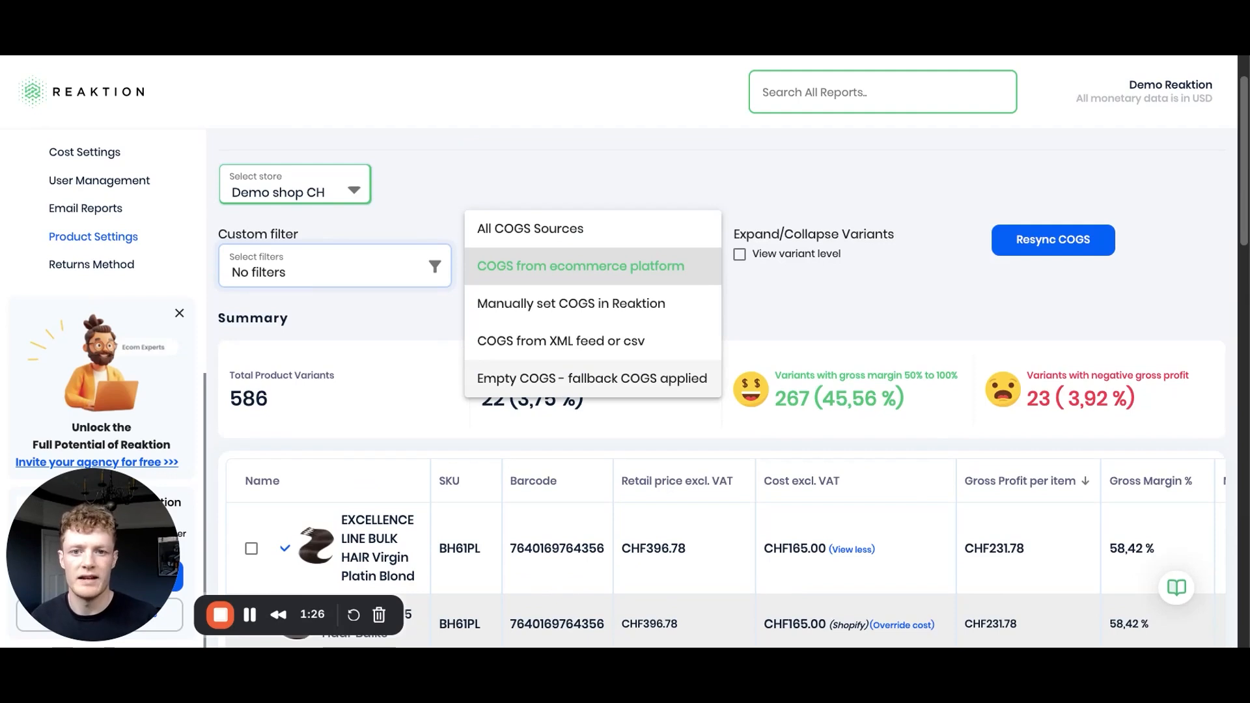
left_click(569, 380)
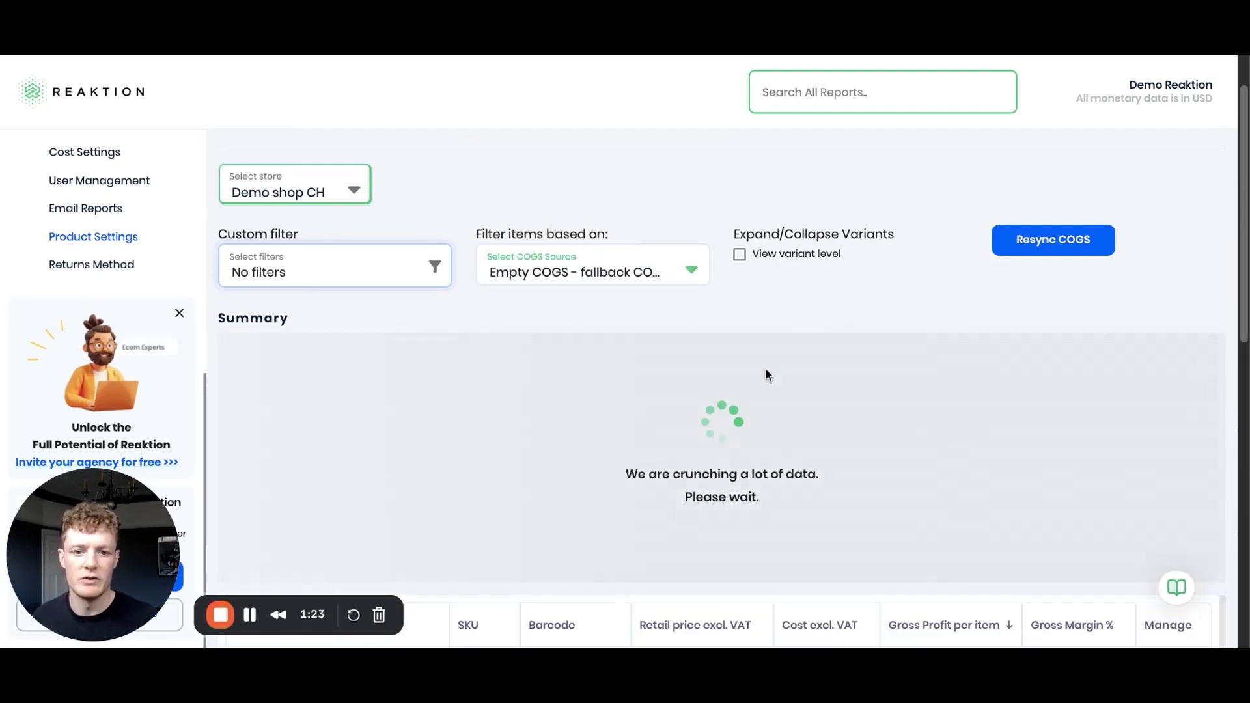
scroll(741, 355, "down", 3)
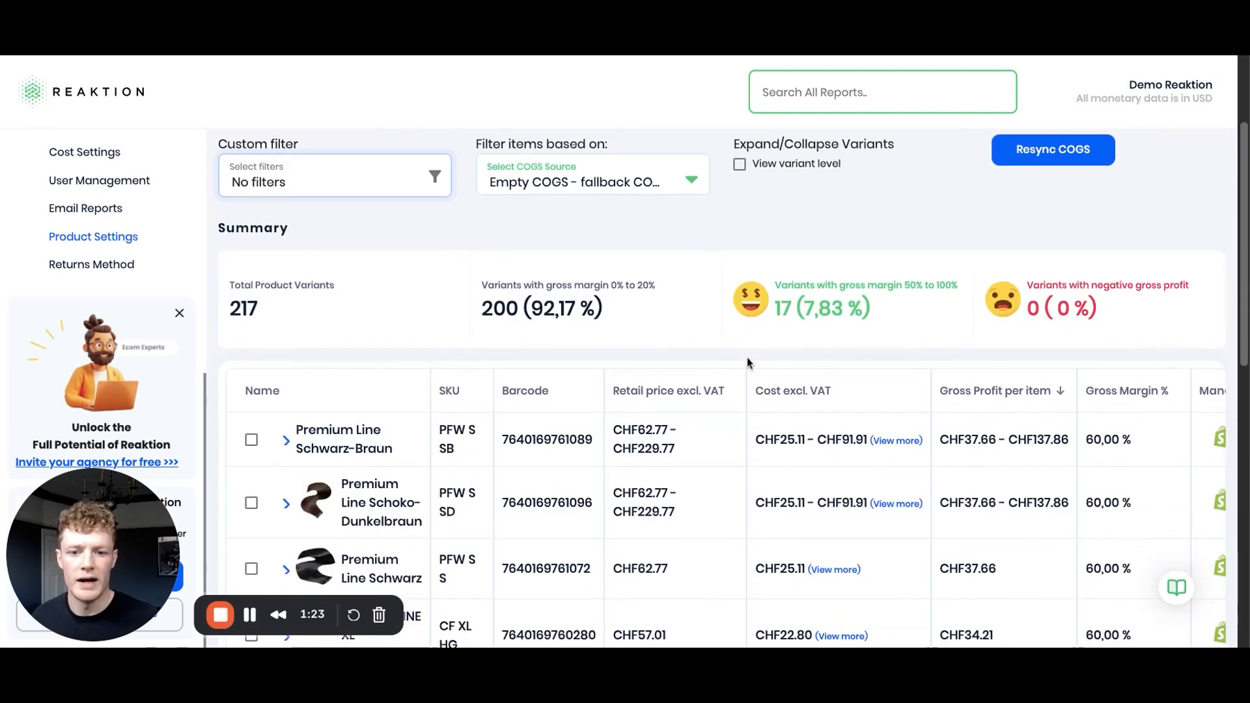
scroll(747, 359, "down", 2)
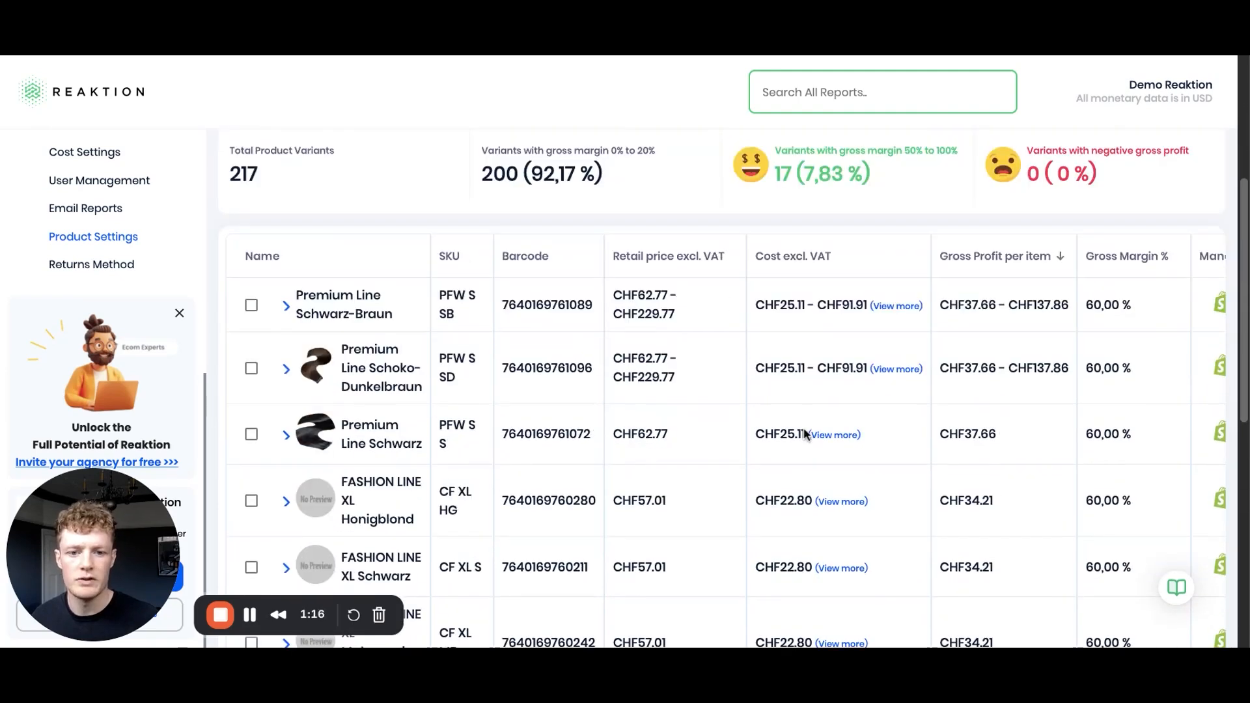
scroll(746, 429, "down", 1)
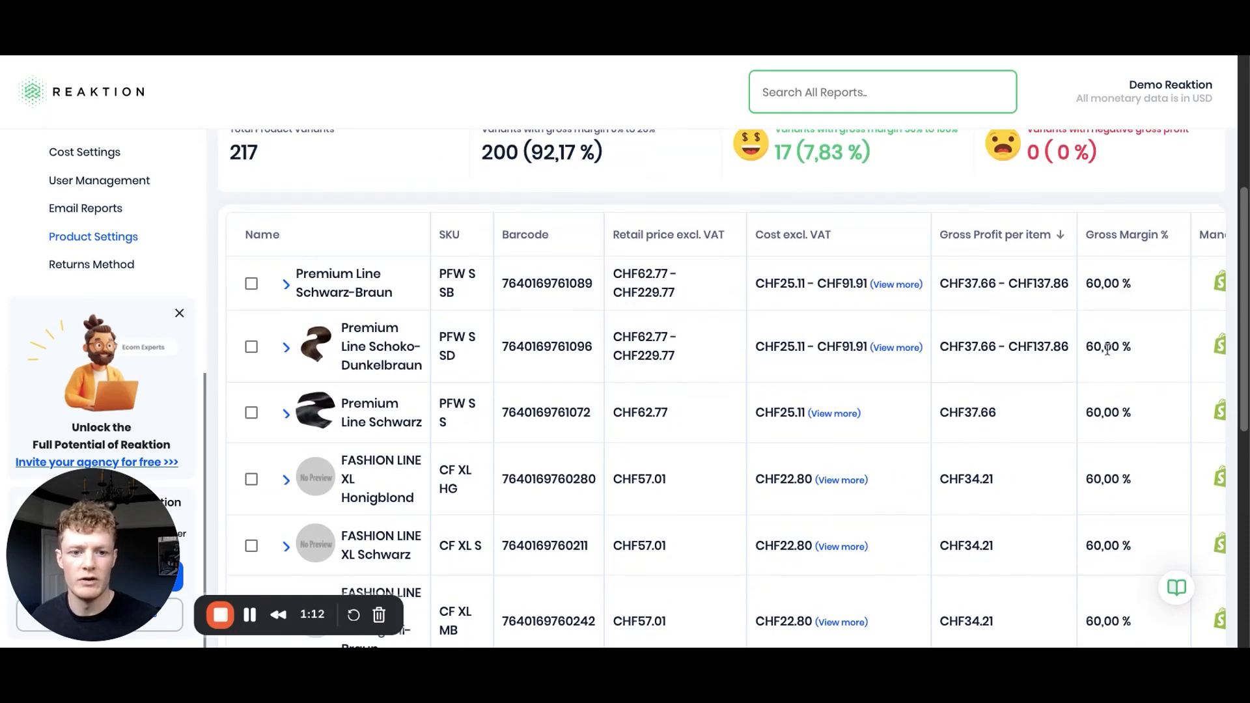
scroll(1110, 410, "down", 4)
scroll(1110, 416, "down", 3)
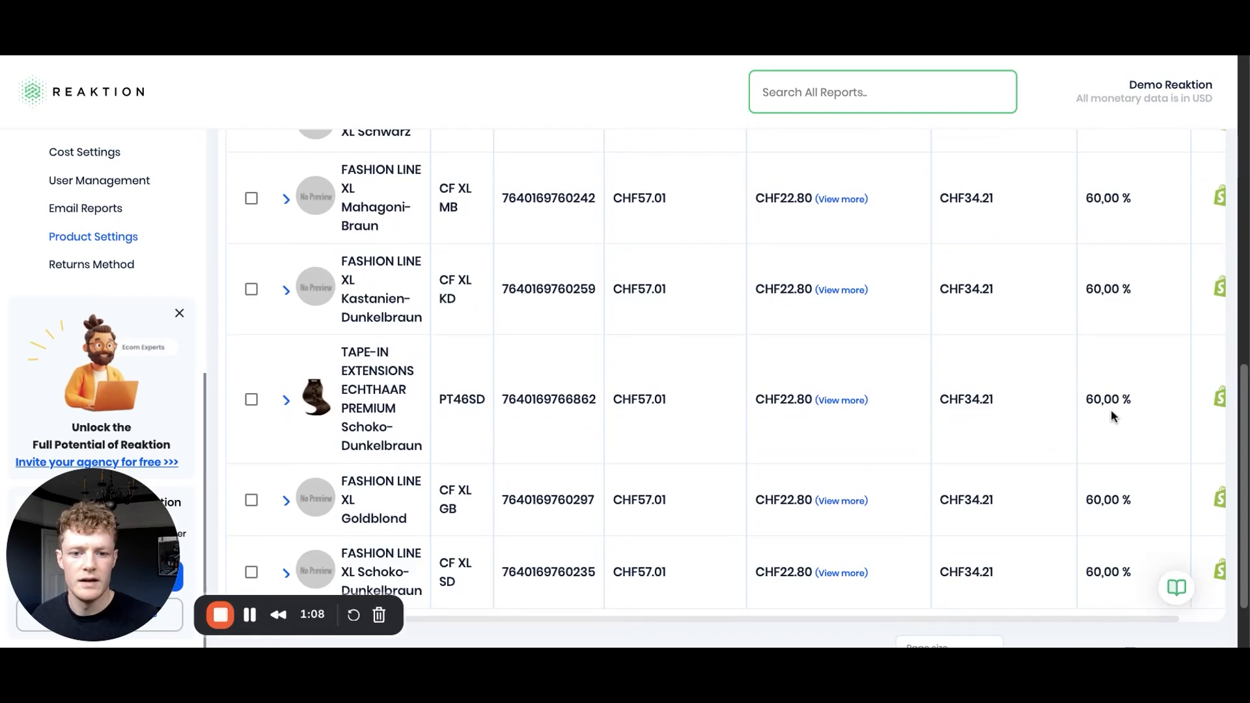
scroll(1111, 413, "up", 10)
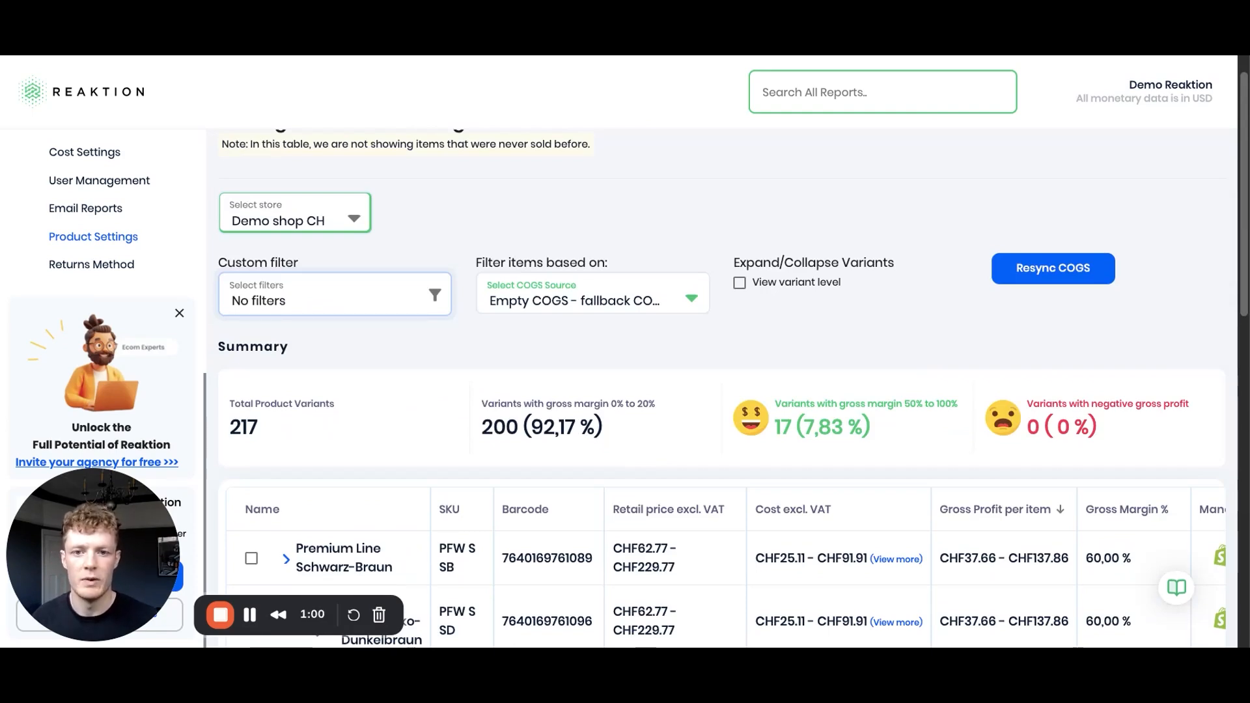
scroll(130, 240, "up", 1)
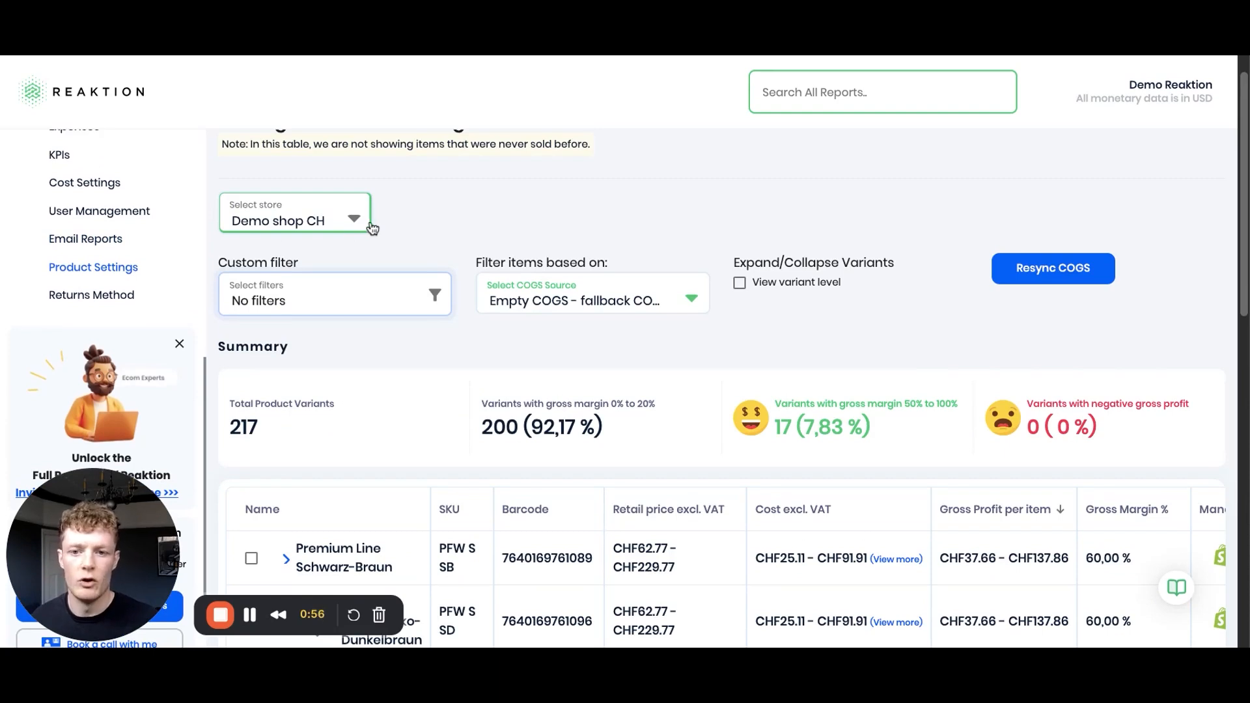